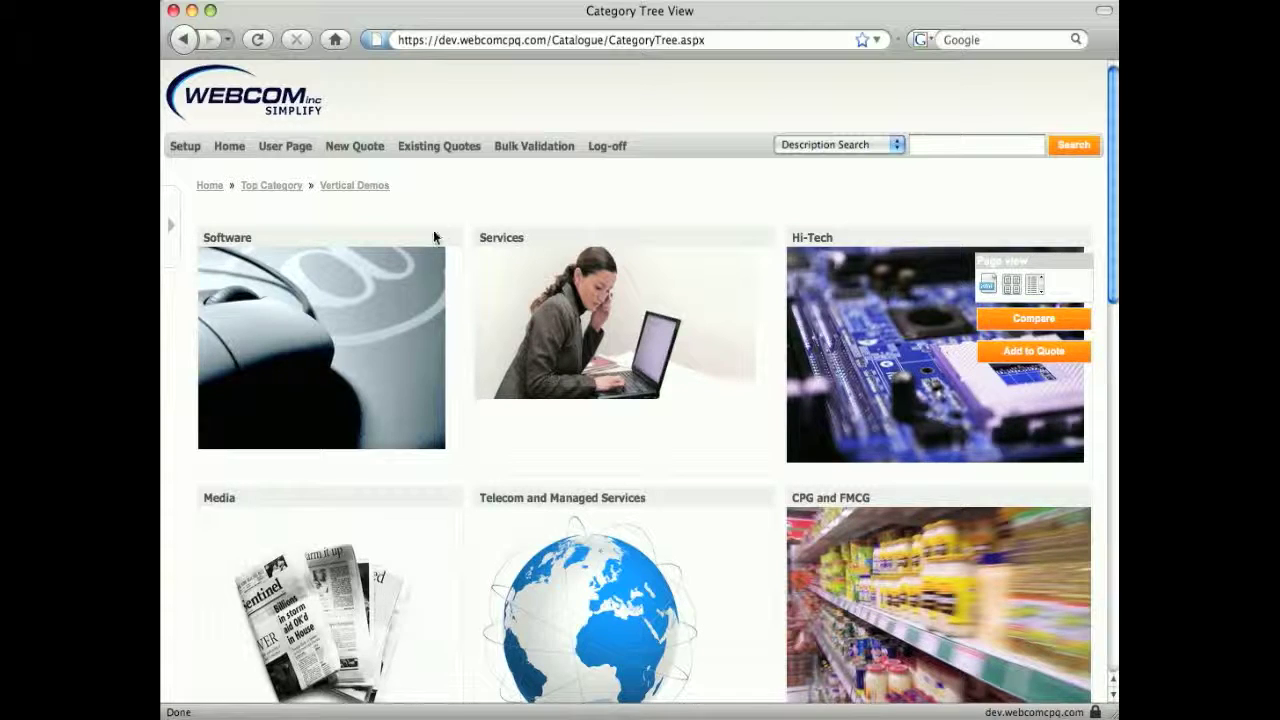
- Open the Software category and start customizing the WebApp X product
click(339, 317)
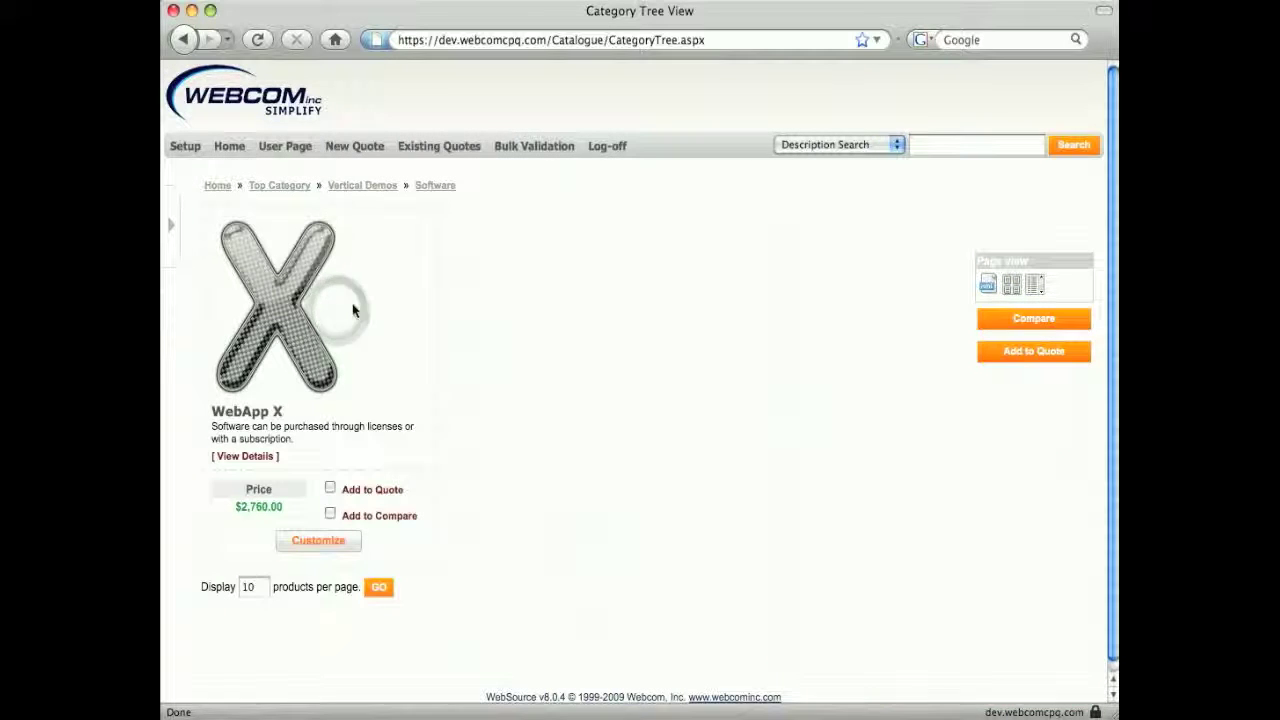
click(334, 546)
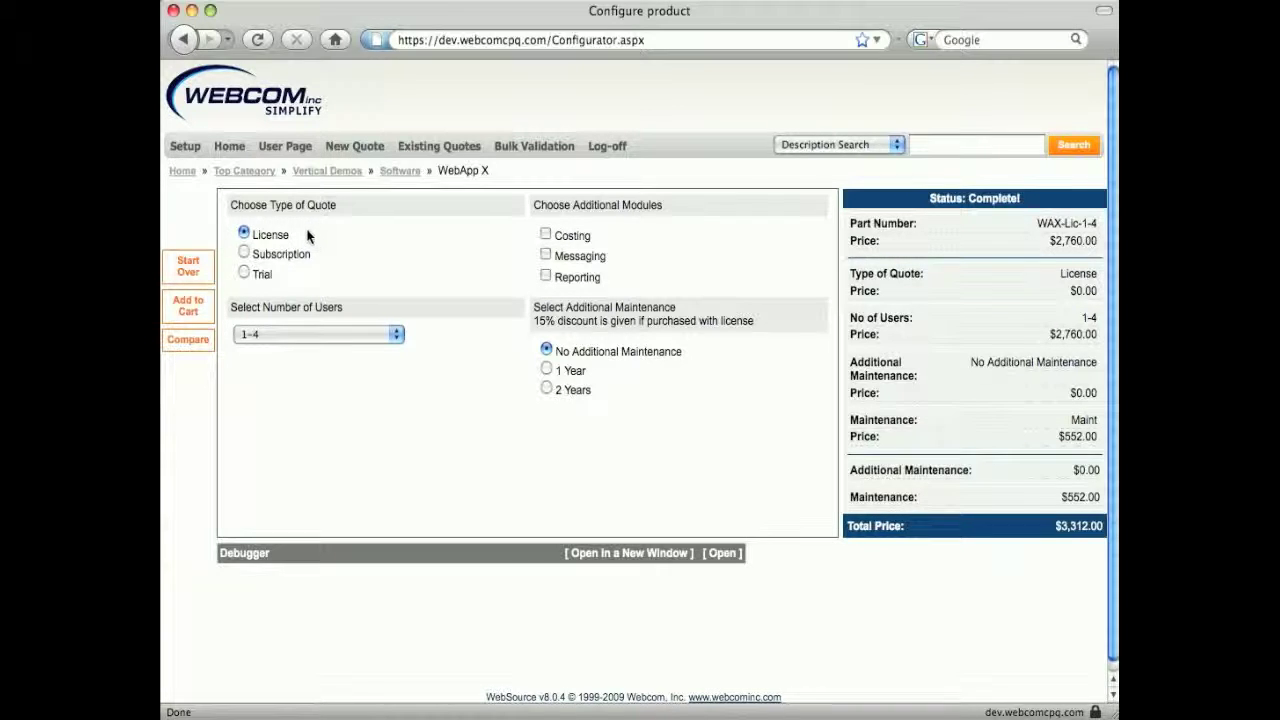
- Try the Subscription and Trial quote types for WebApp X, and return the selection to License
click(243, 253)
click(245, 273)
click(244, 253)
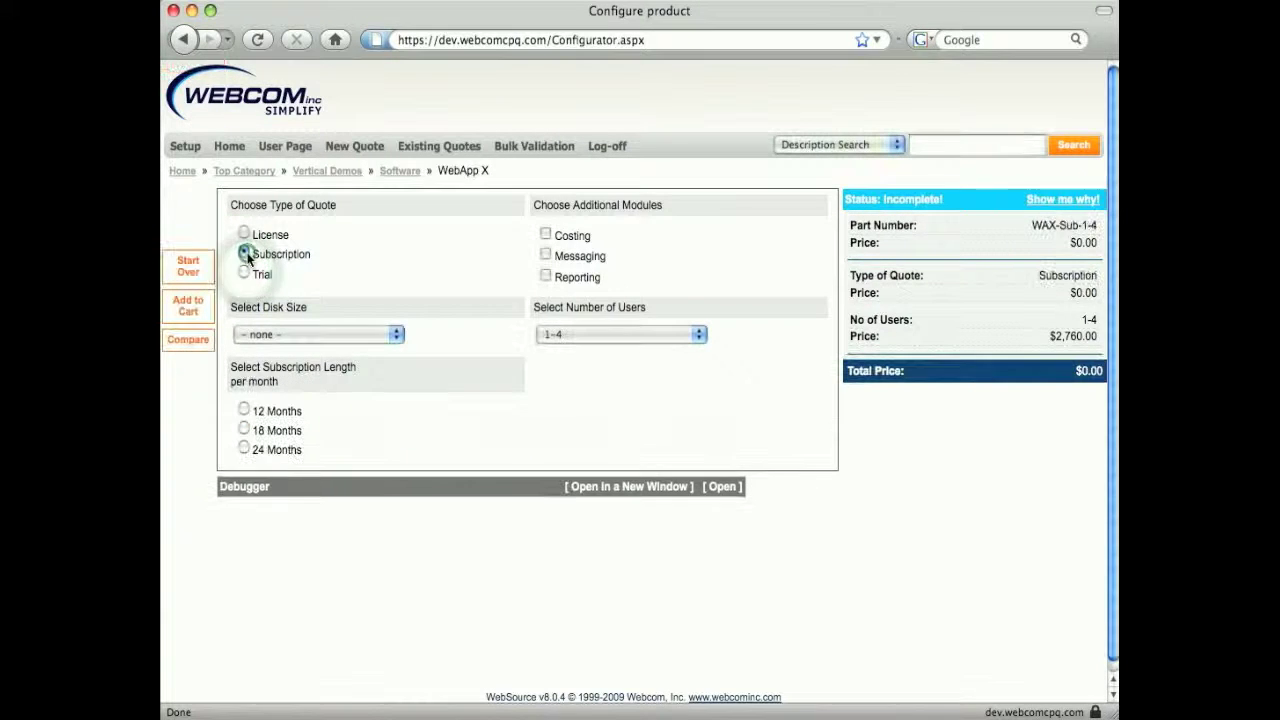
click(243, 233)
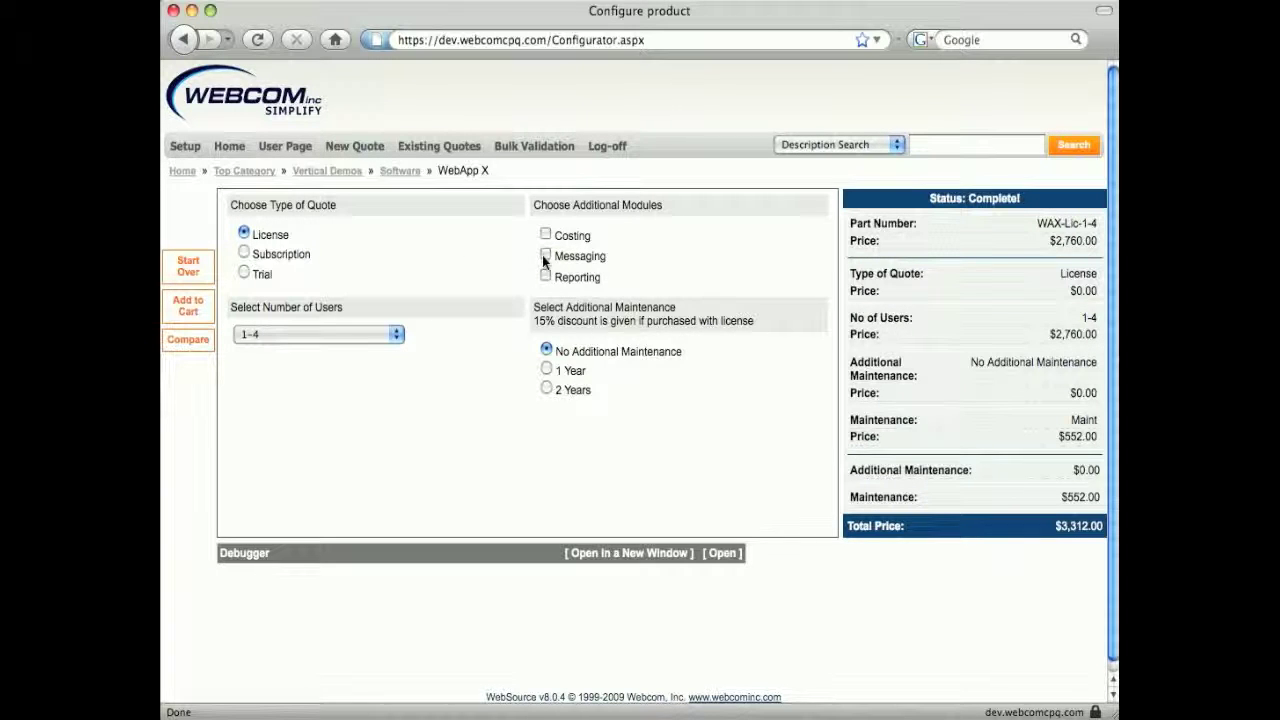
- Add the Messaging and Reporting modules and set the number of users to 11-20
click(545, 256)
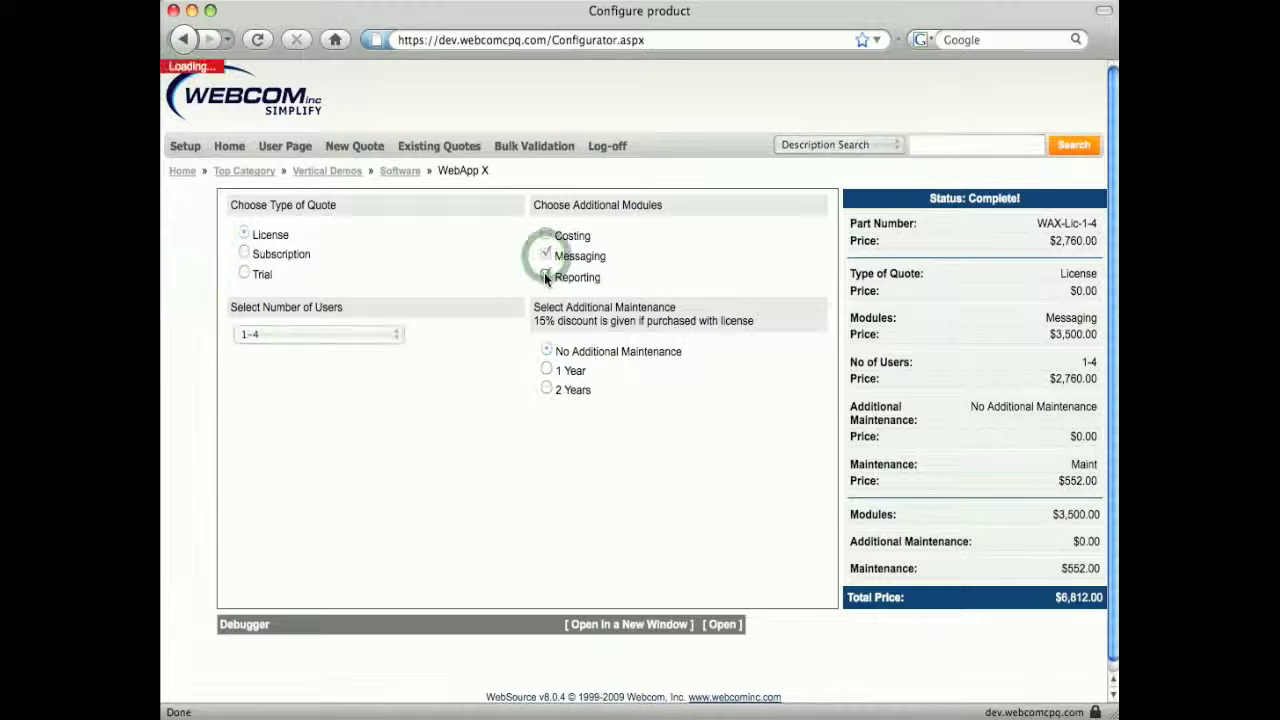
click(545, 277)
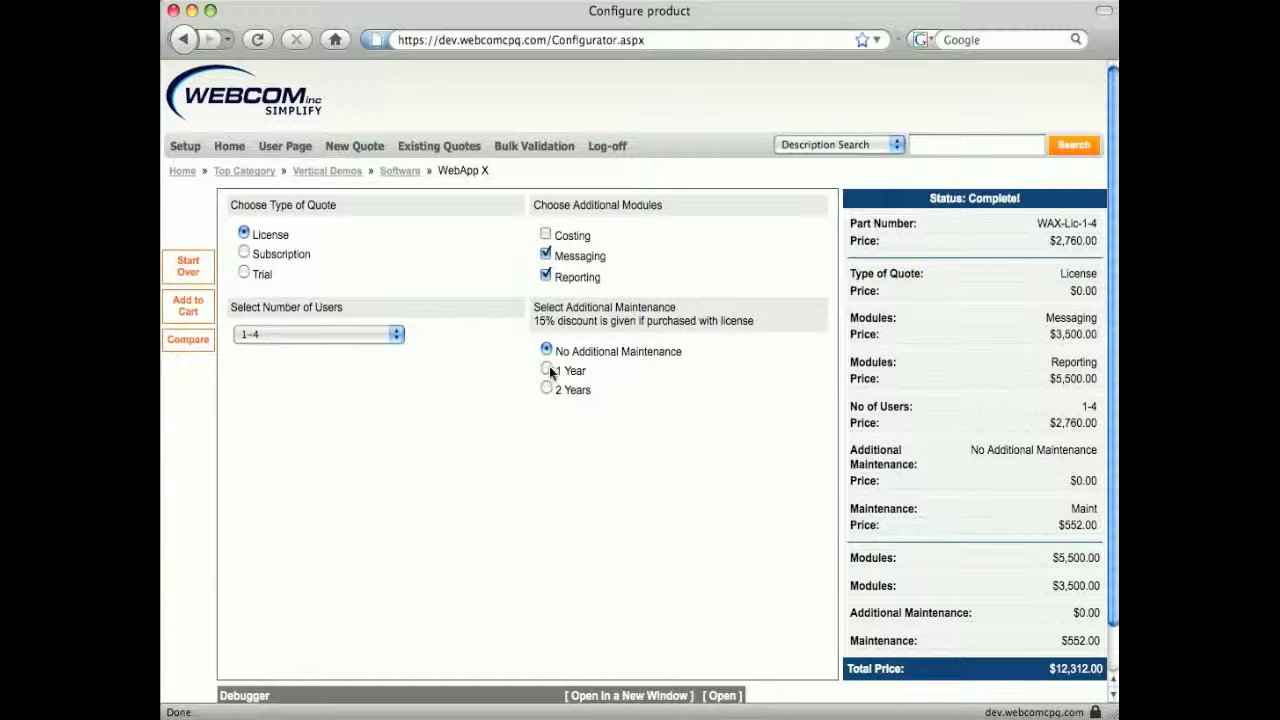
click(387, 336)
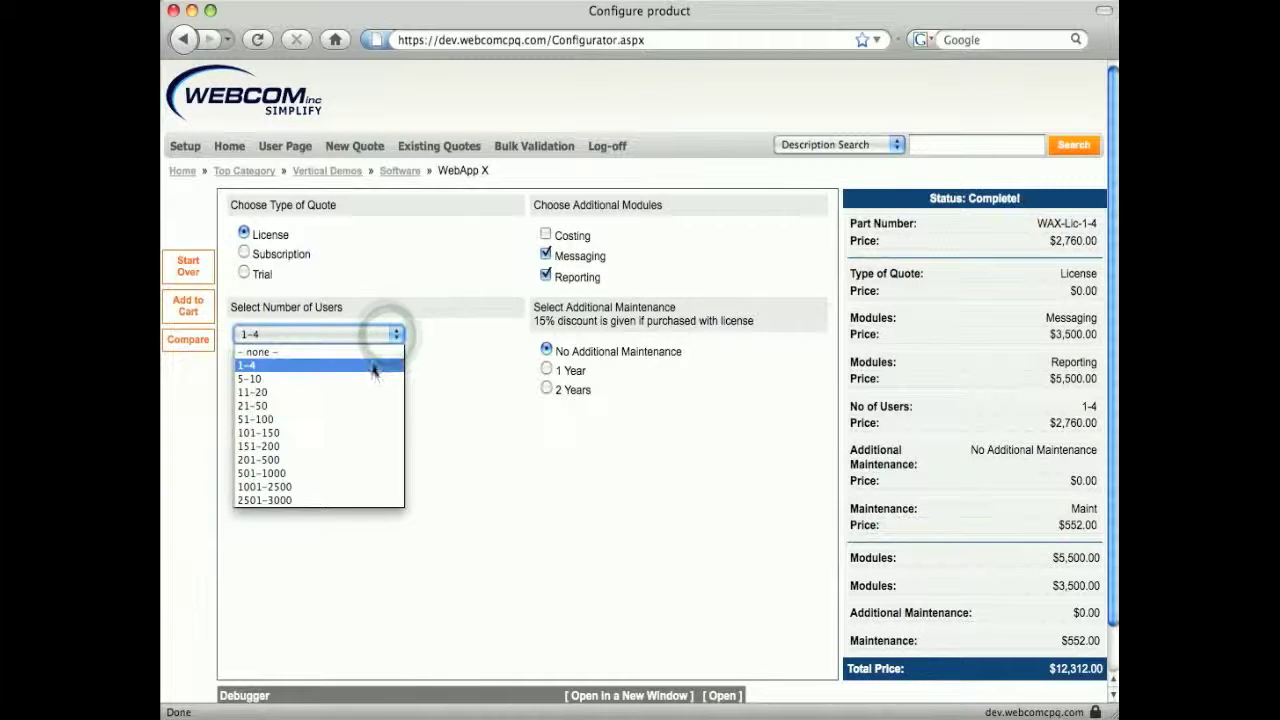
click(357, 392)
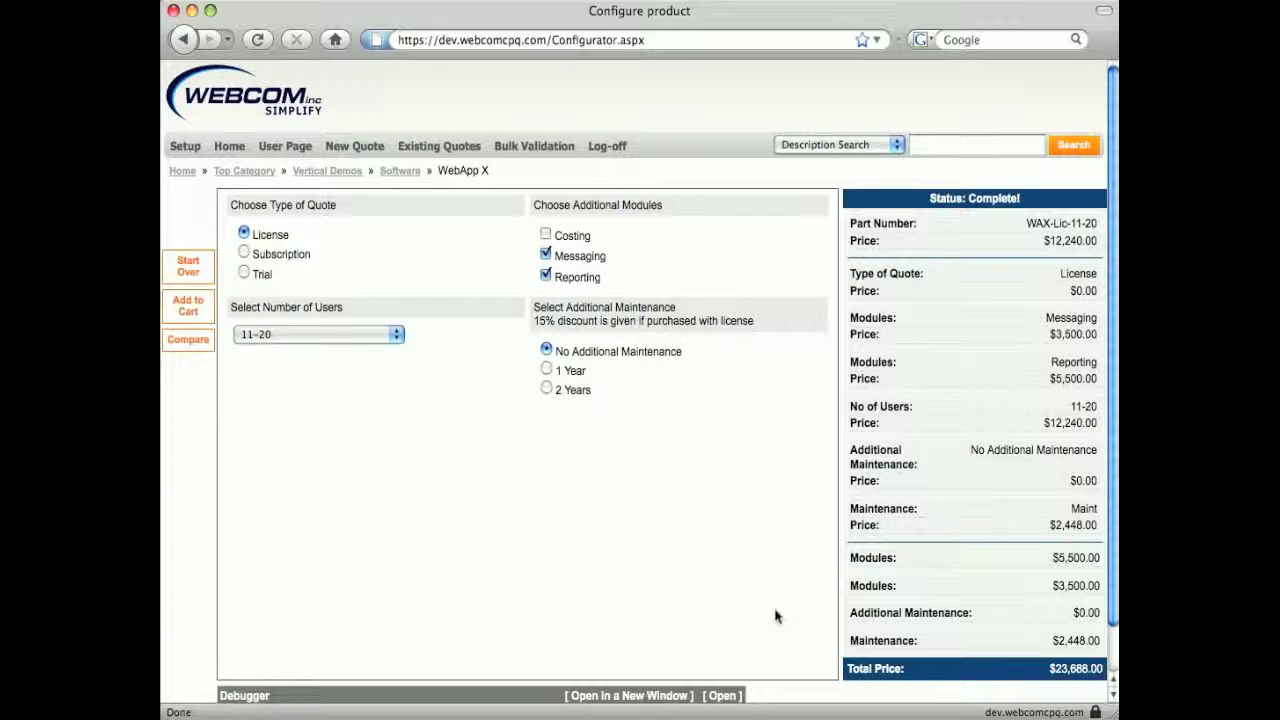
- Highlight the maintenance price line in the summary and choose 1 Year of additional maintenance
triple_click(1036, 639)
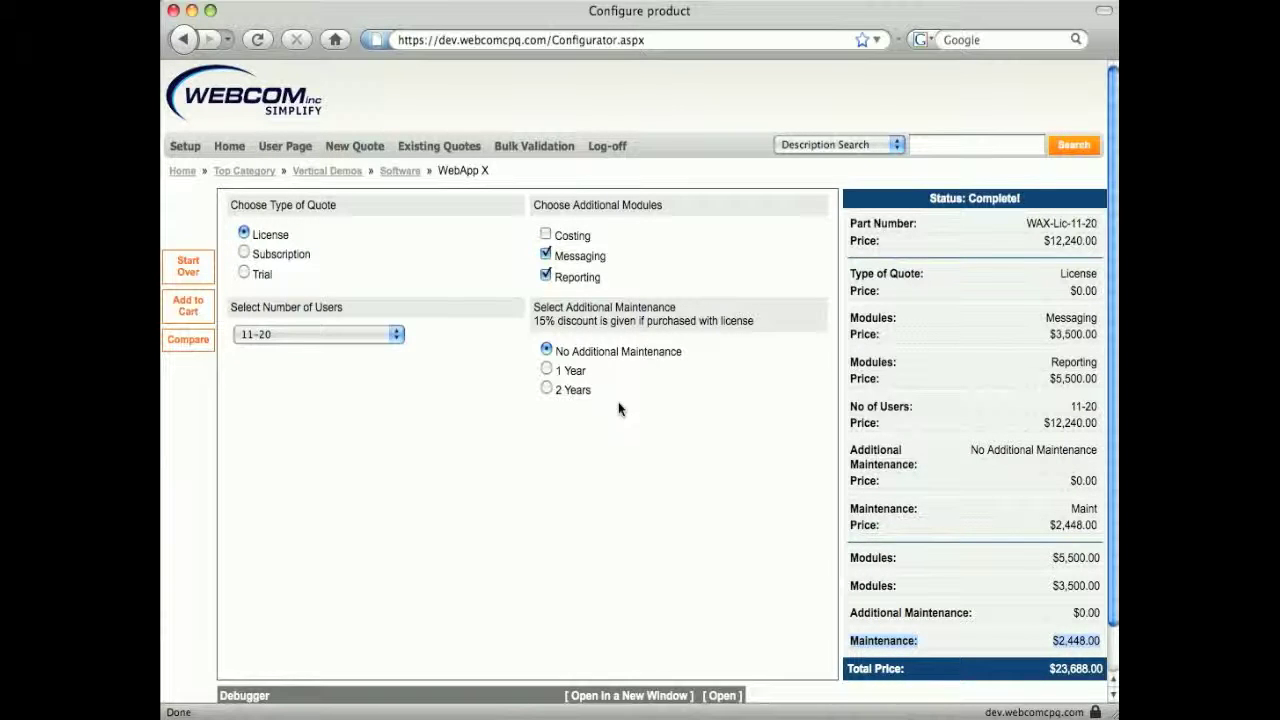
click(548, 370)
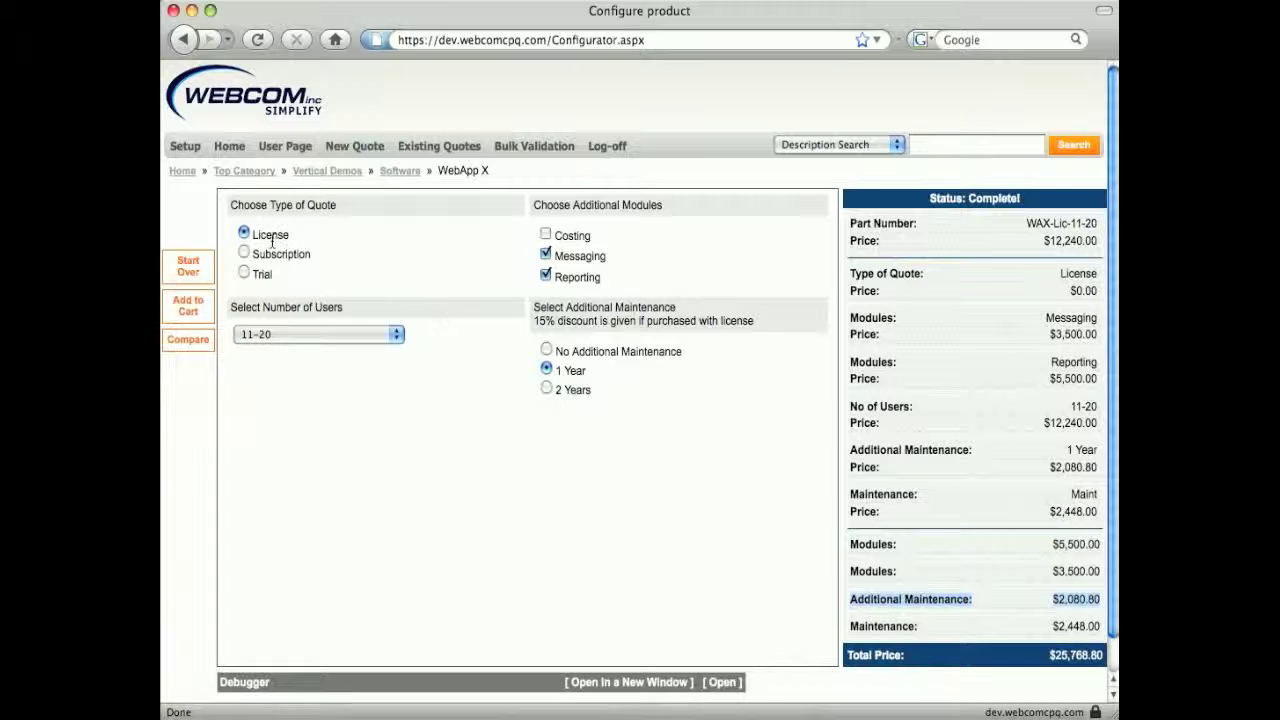
- Switch the quote type to Subscription and fill the missing selections with a 100 GB disk size and an 18-month subscription length
click(243, 253)
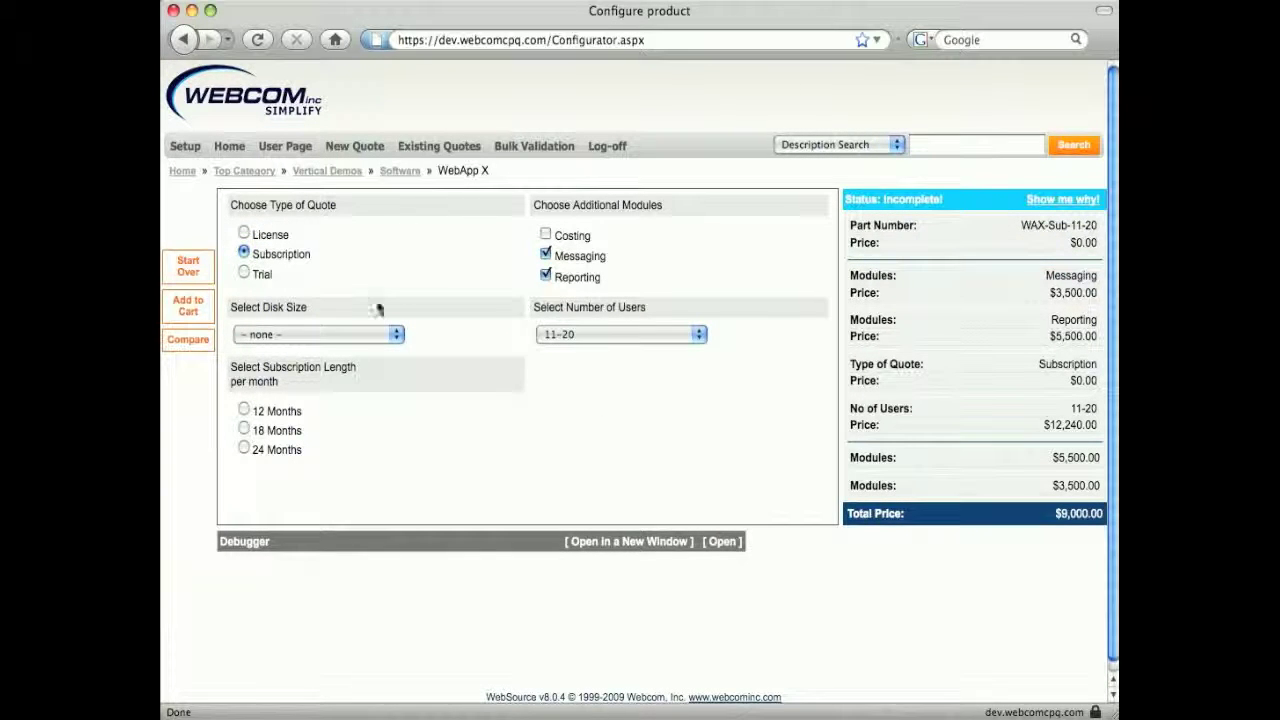
click(1035, 203)
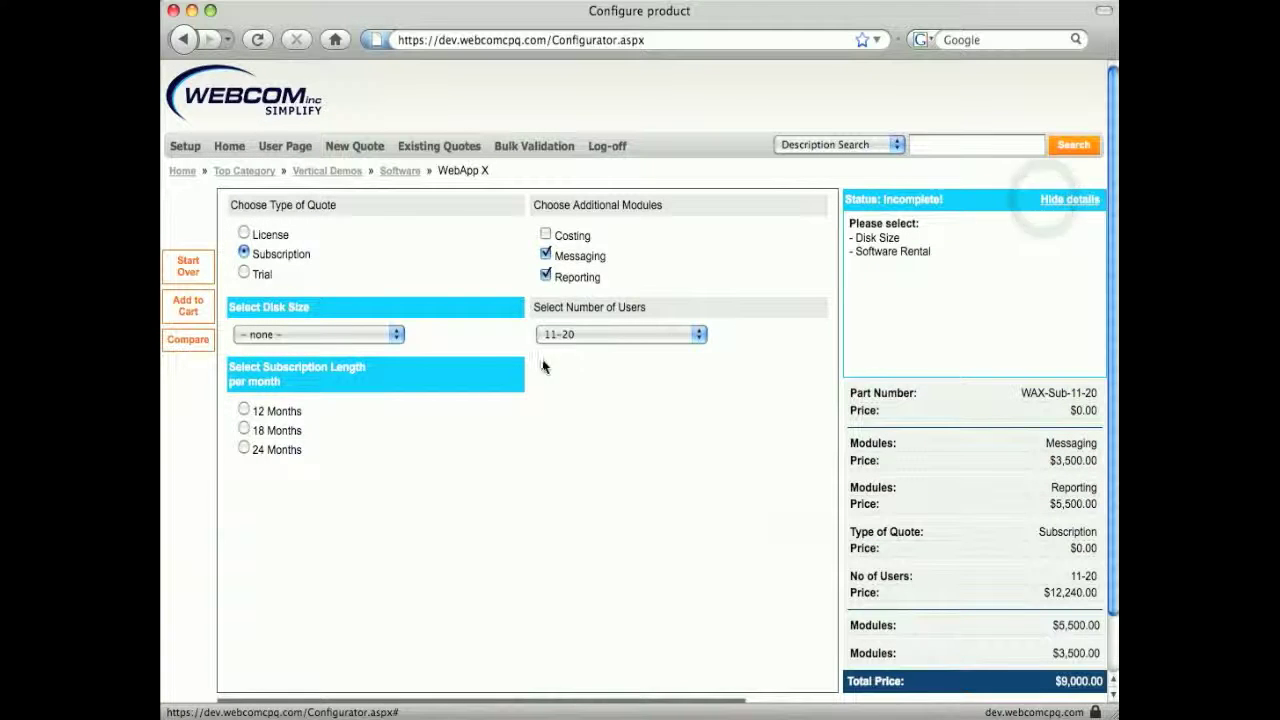
click(392, 335)
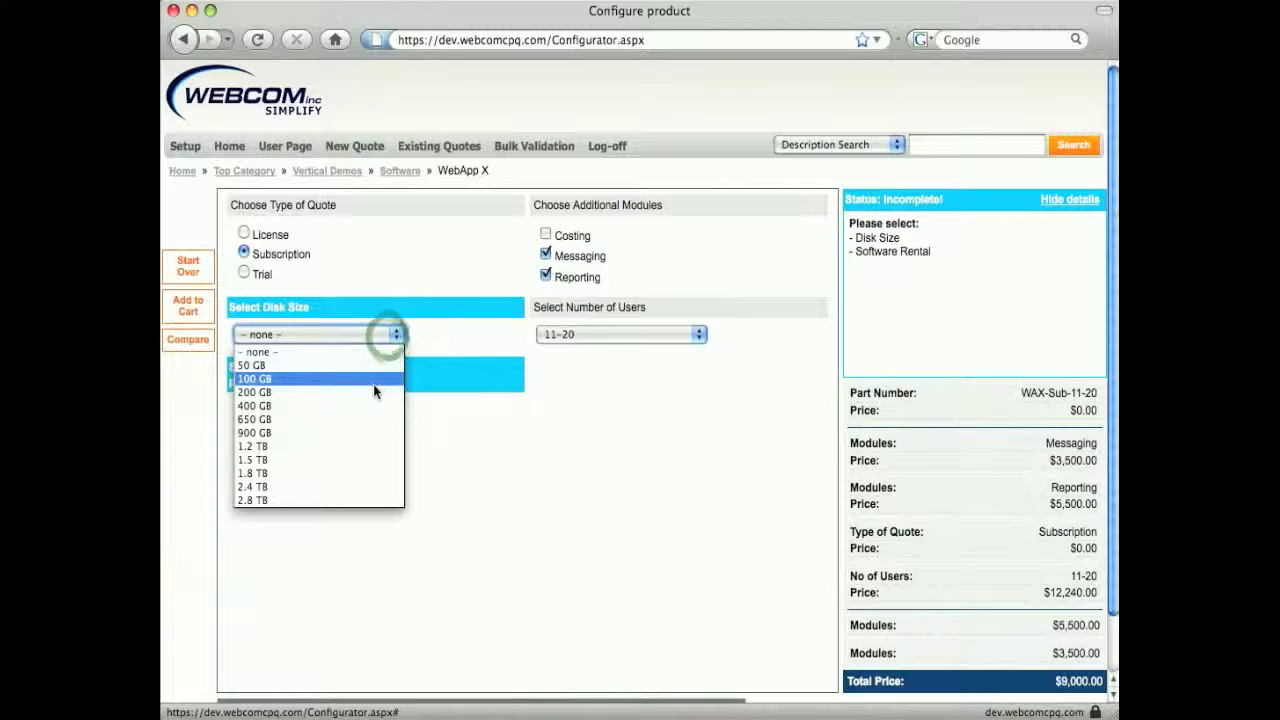
click(373, 379)
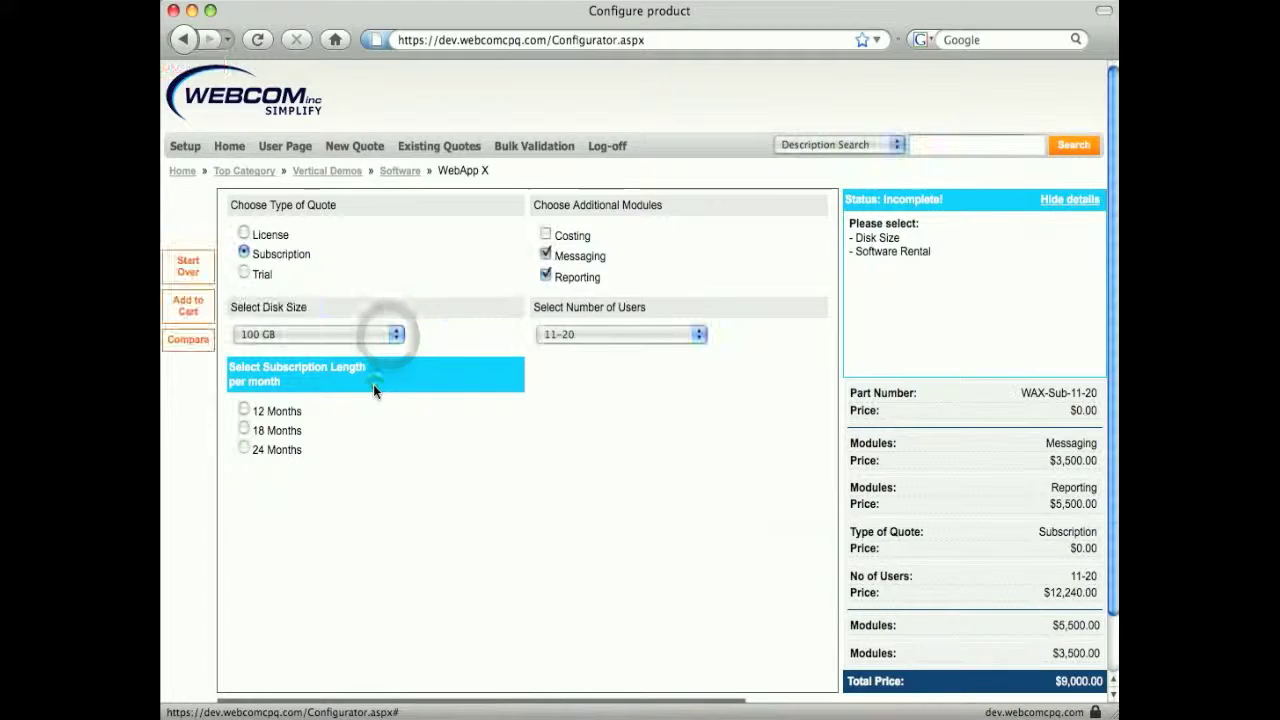
click(243, 428)
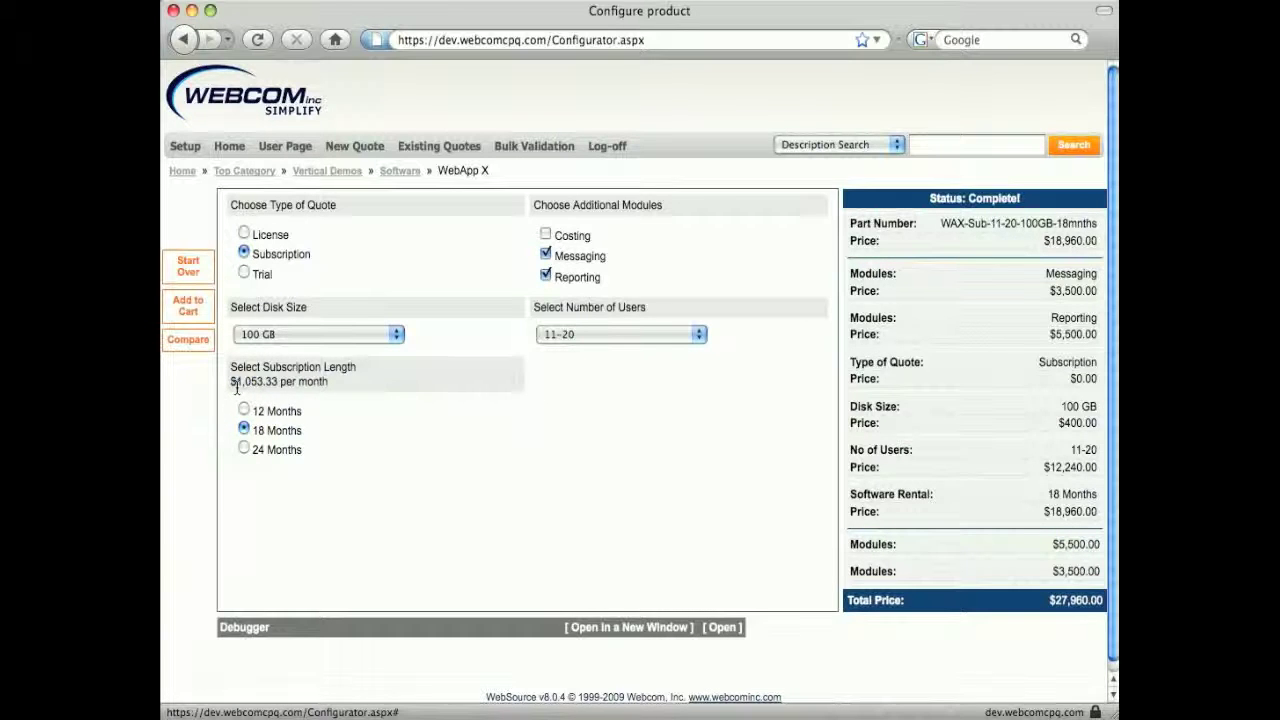
drag(238, 383, 278, 383)
- Switch the quote type to Trial and examine which disk sizes and user ranges it offers
click(242, 272)
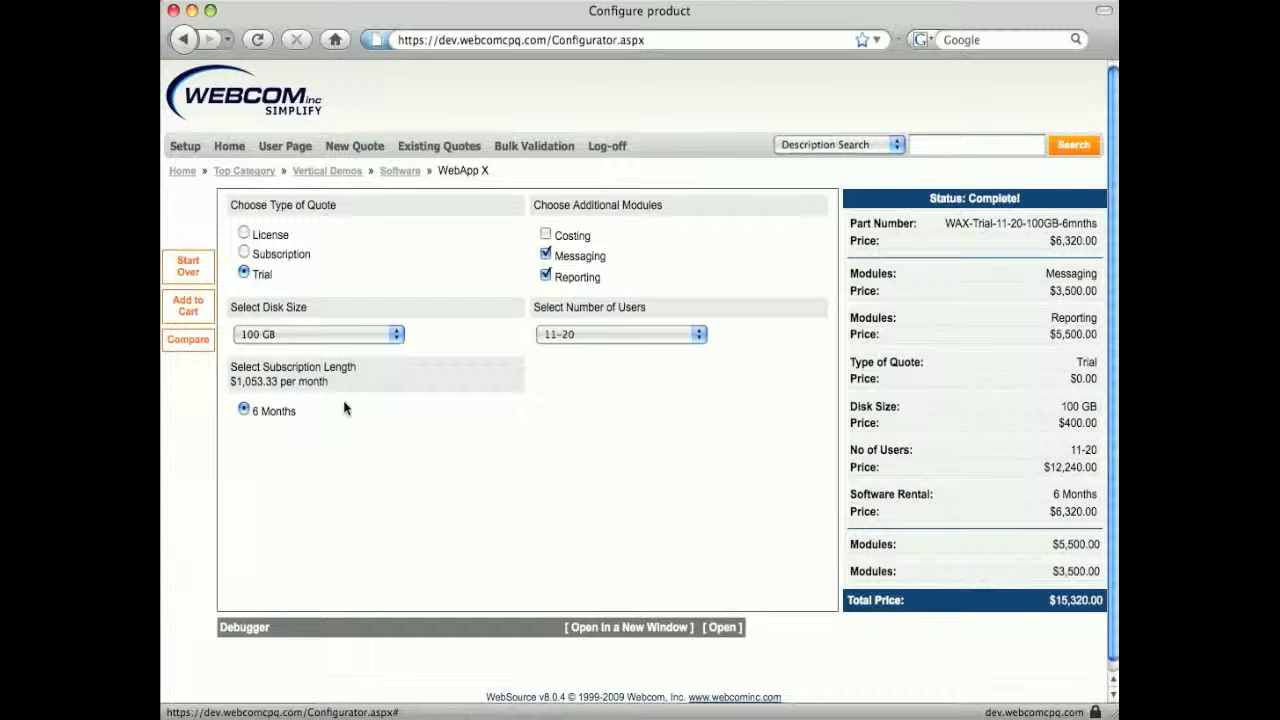
click(373, 334)
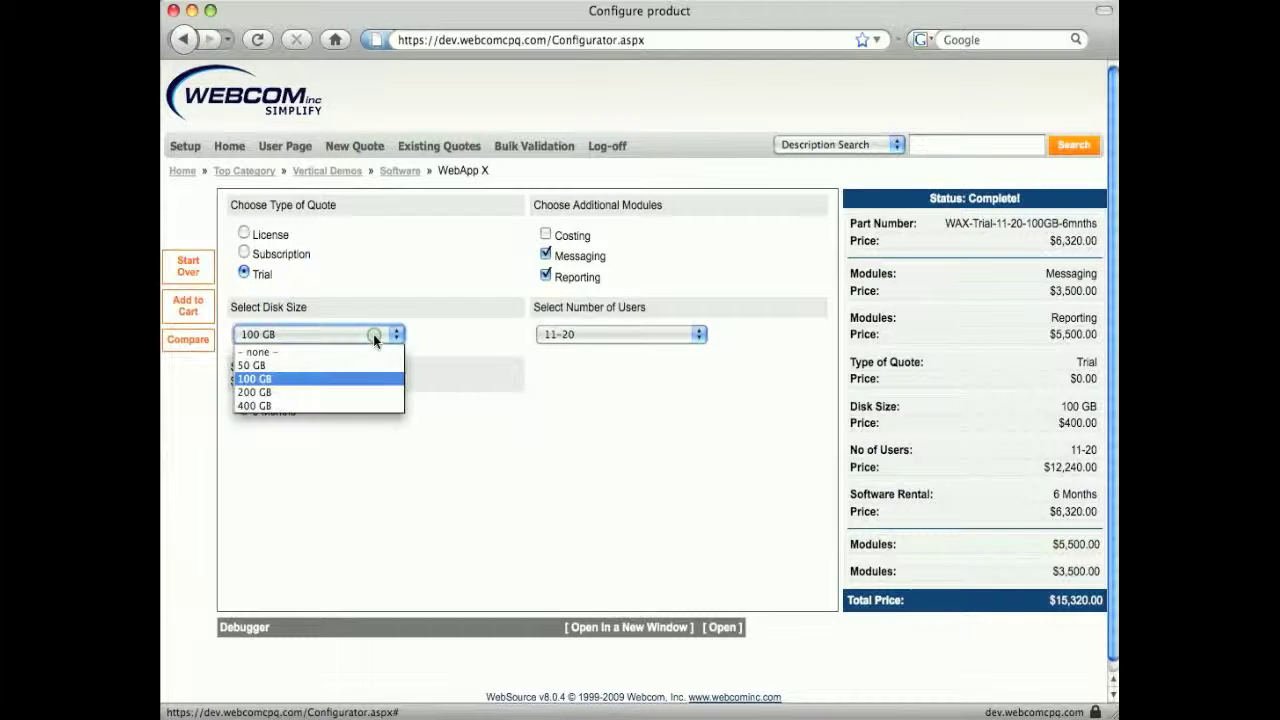
click(375, 334)
click(583, 335)
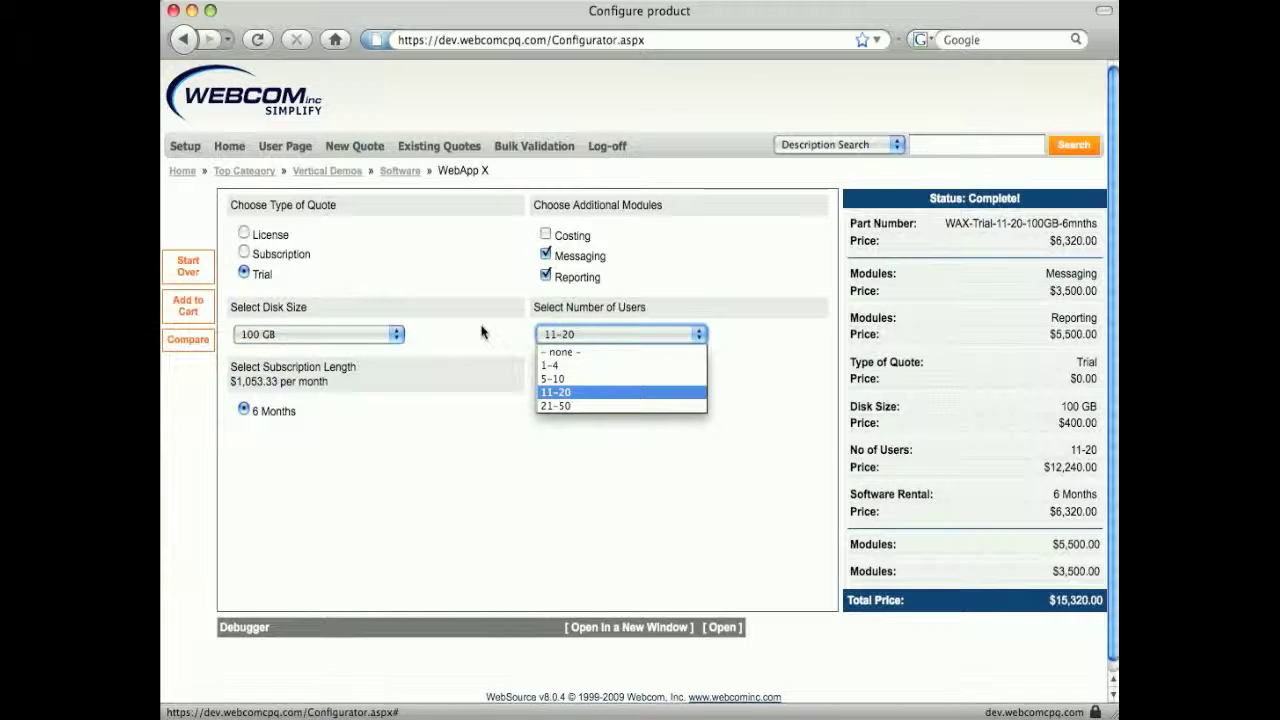
- Set the quote type back to Subscription with an 18-month length and add the configured product to the cart
click(243, 254)
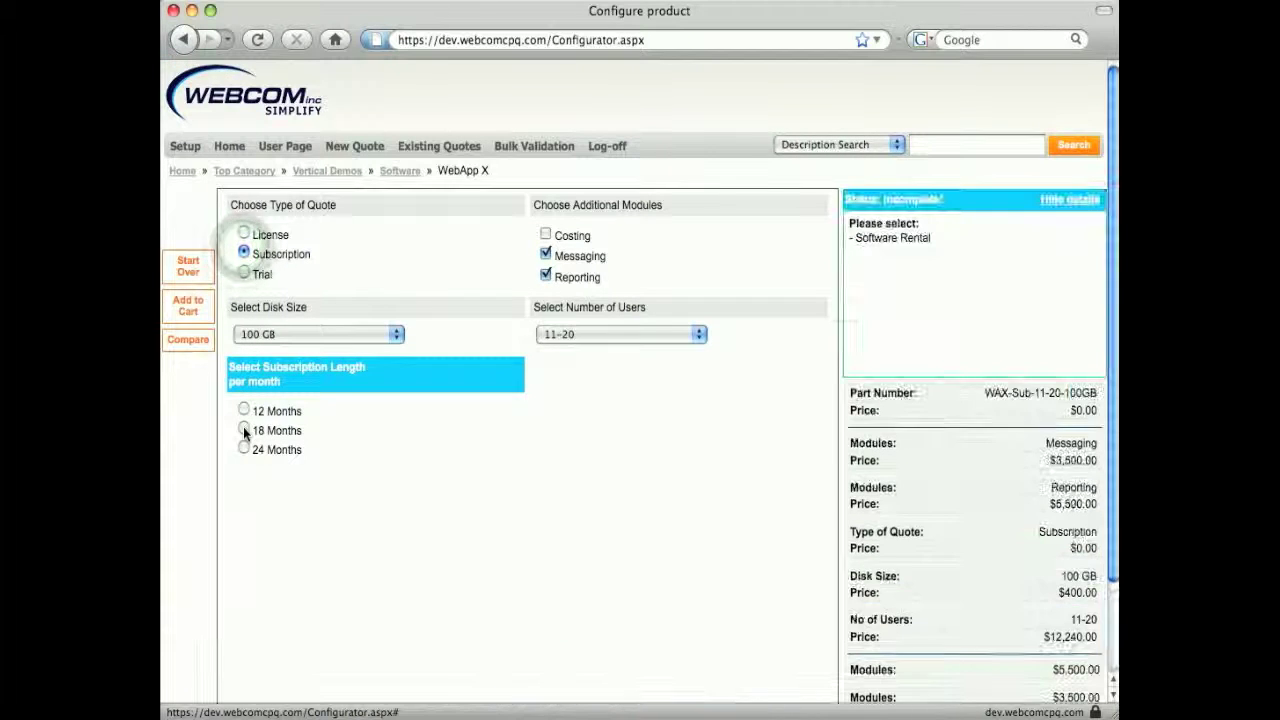
click(243, 429)
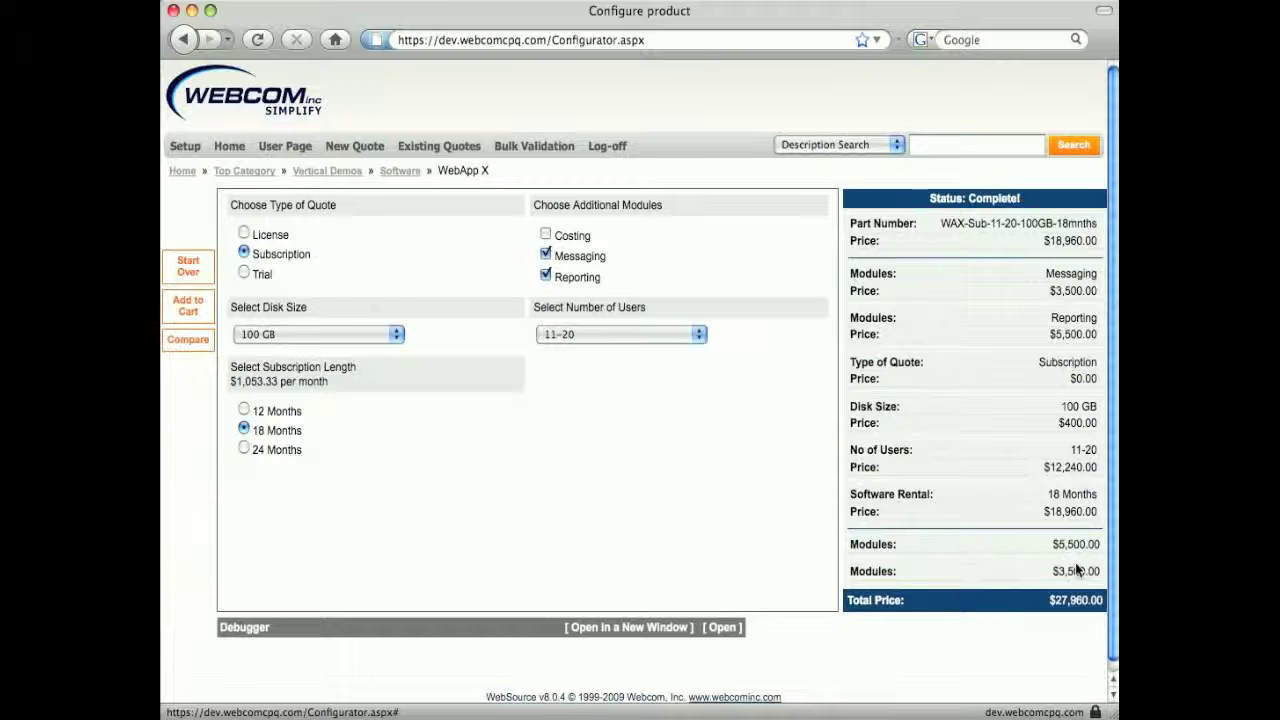
click(182, 310)
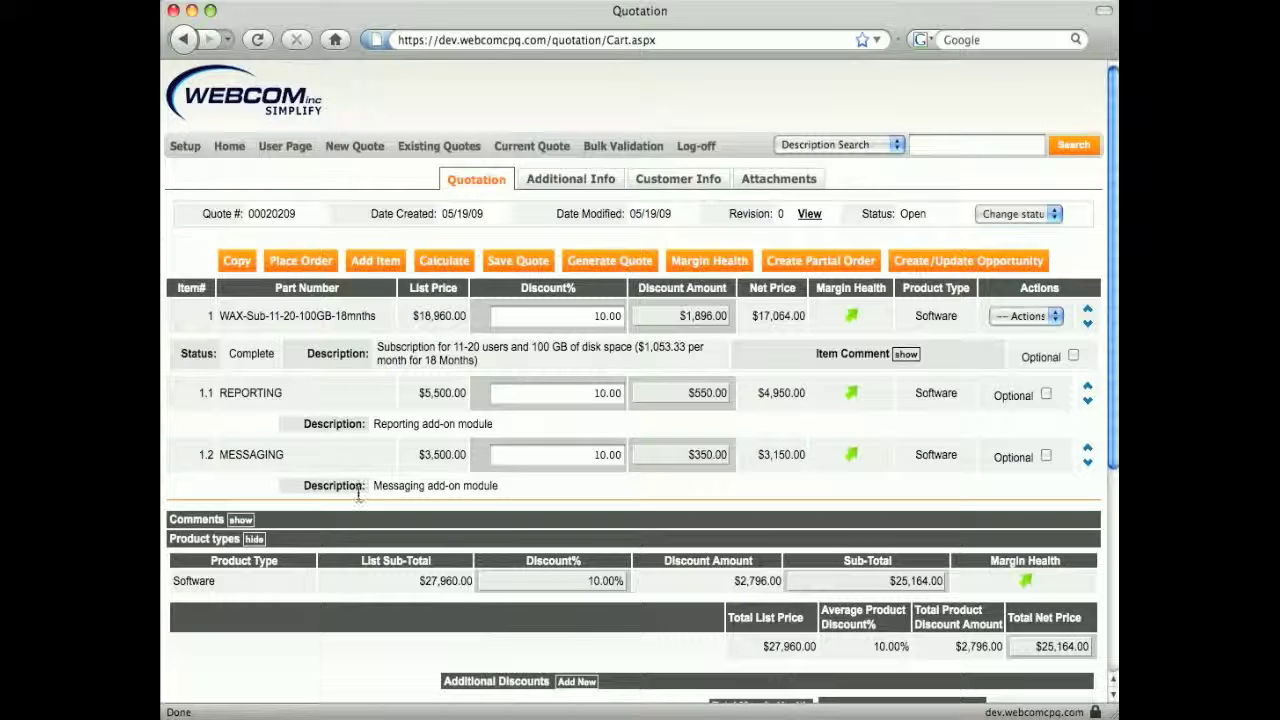
- Mark the REPORTING item as optional, recalculate the quote and review the optional items section
click(594, 397)
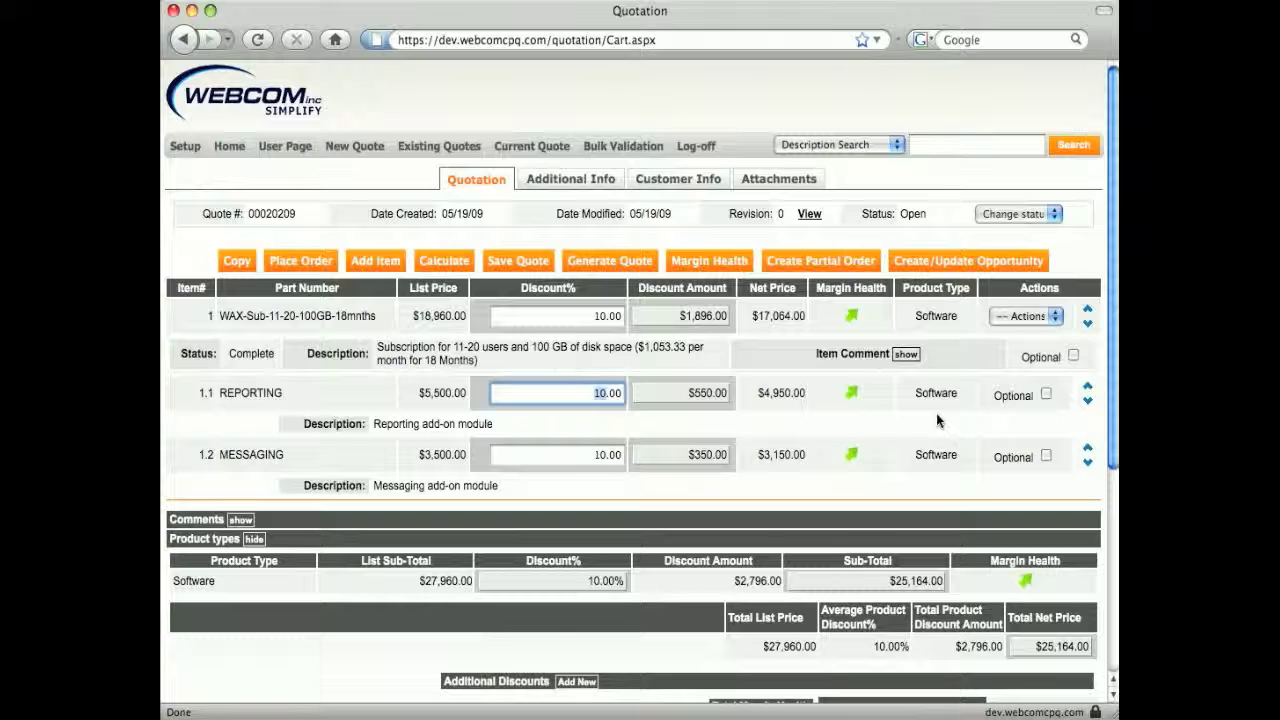
click(1045, 395)
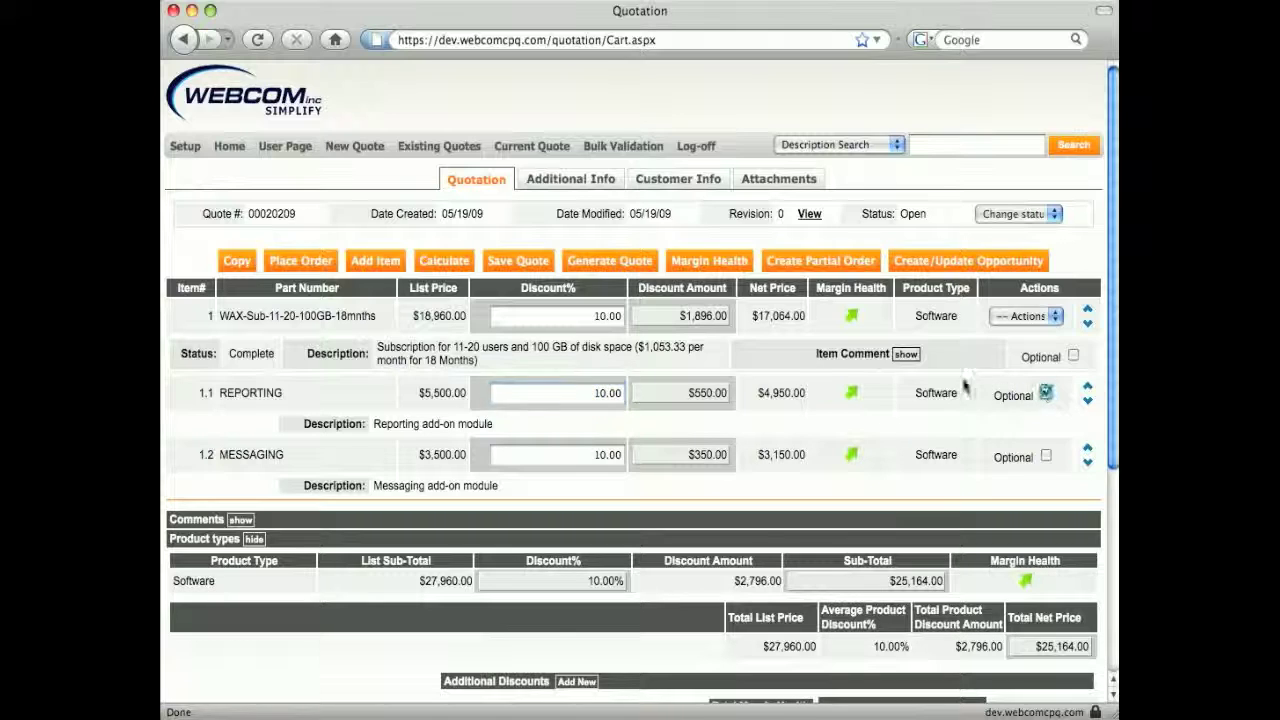
click(455, 264)
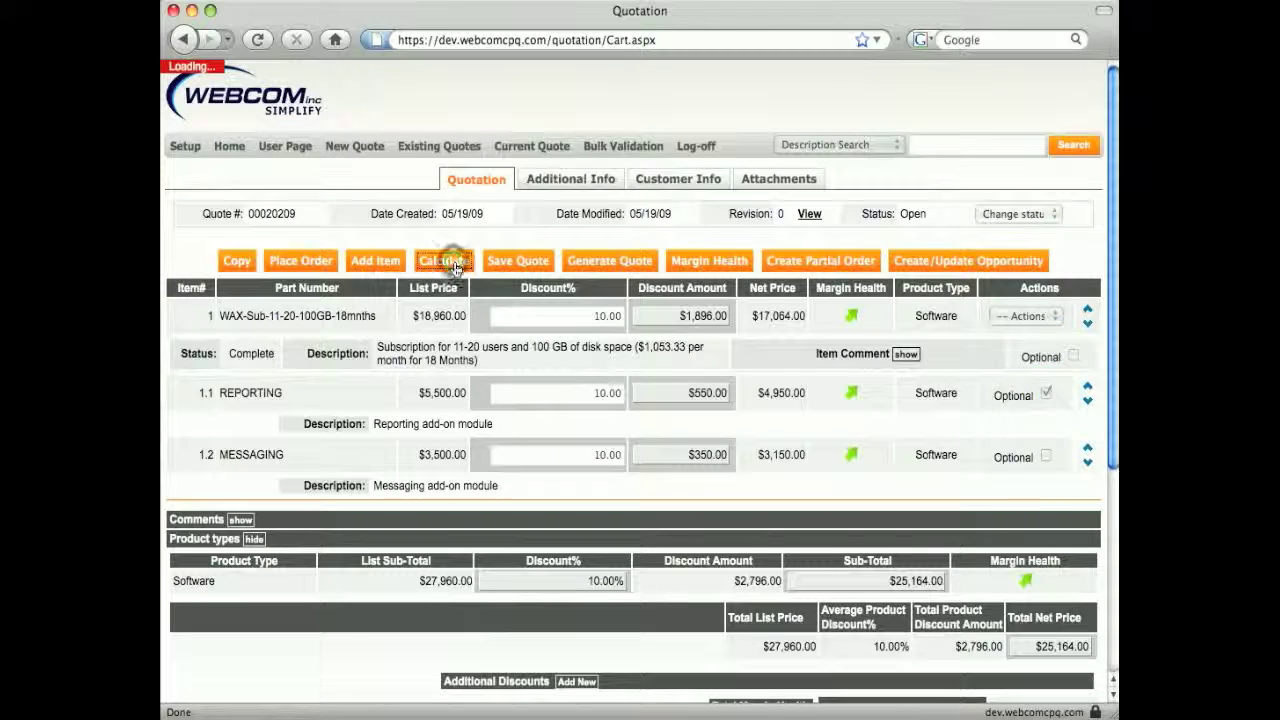
scroll(618, 422, down, 1)
scroll(618, 422, down, 5)
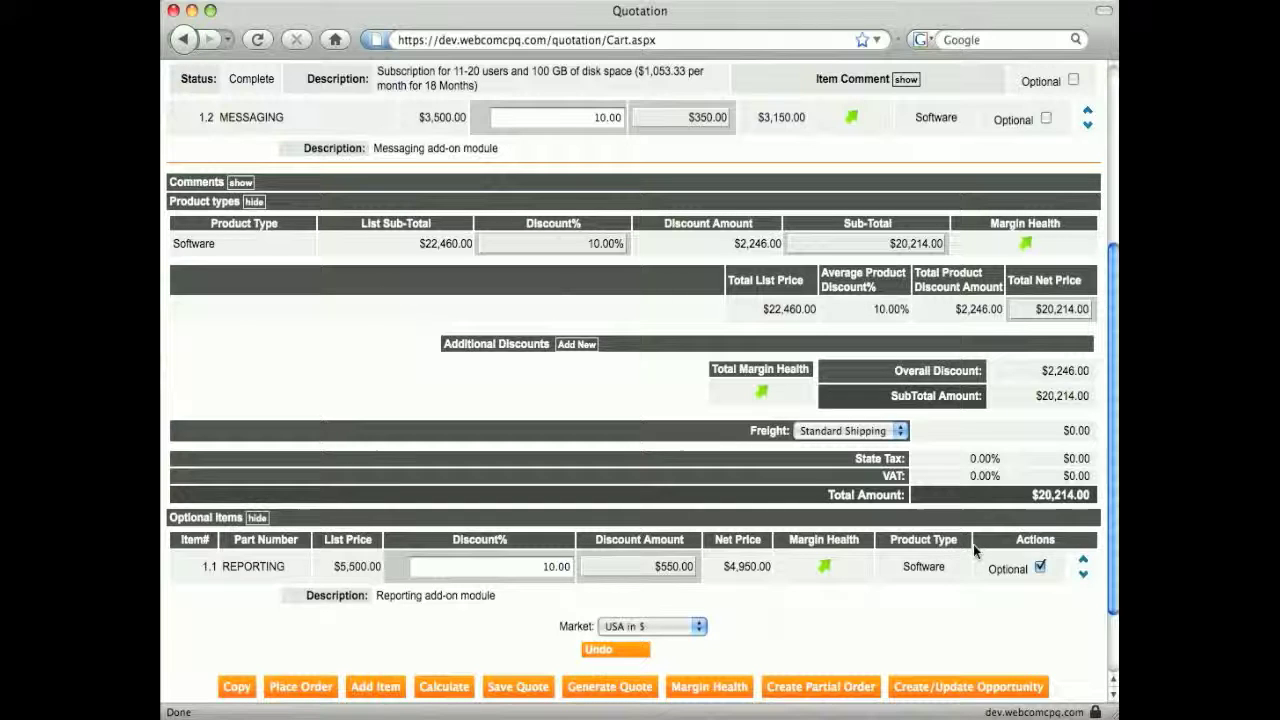
- Remove the optional mark from the REPORTING item and recalculate the quote
click(1040, 568)
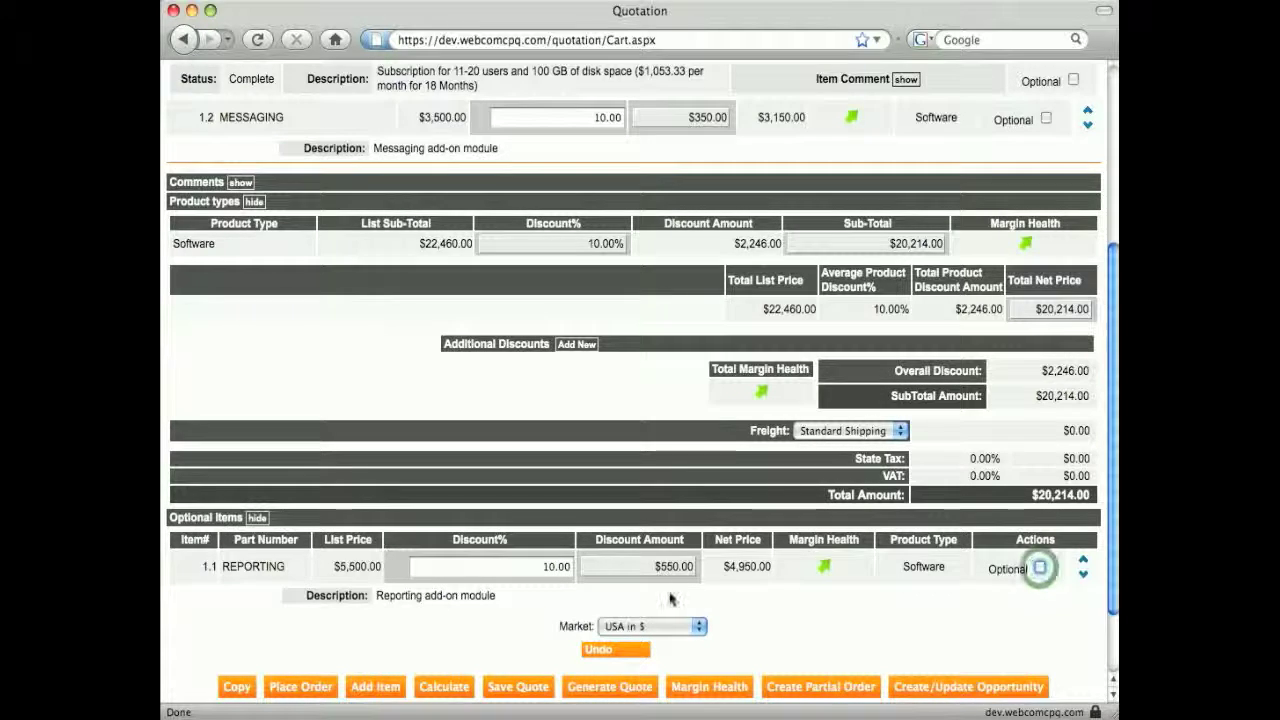
click(455, 690)
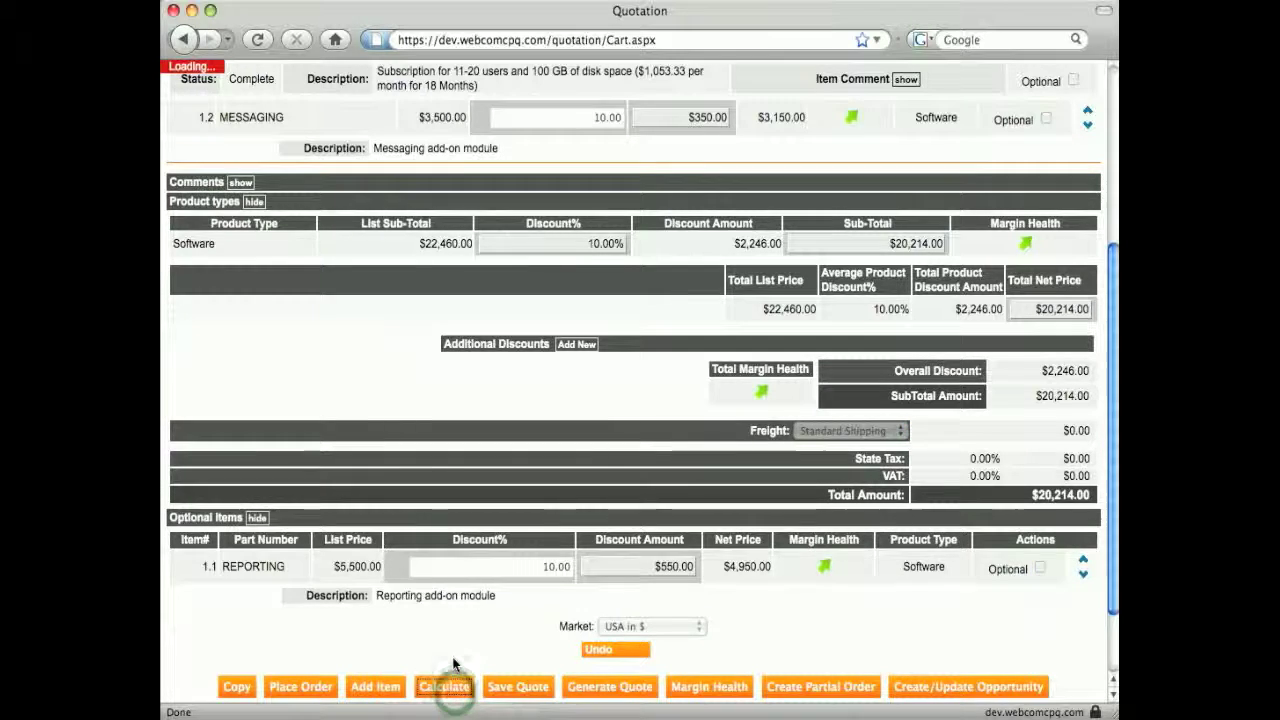
scroll(460, 590, up, 5)
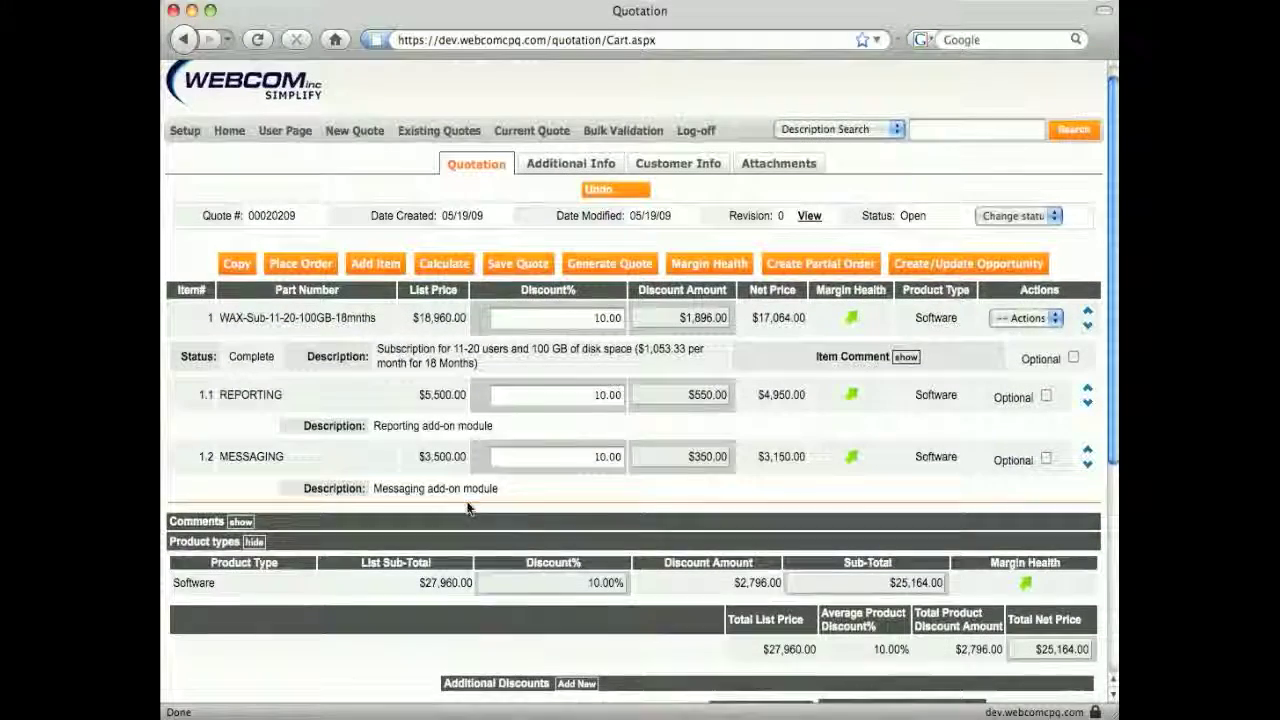
scroll(467, 508, up, 1)
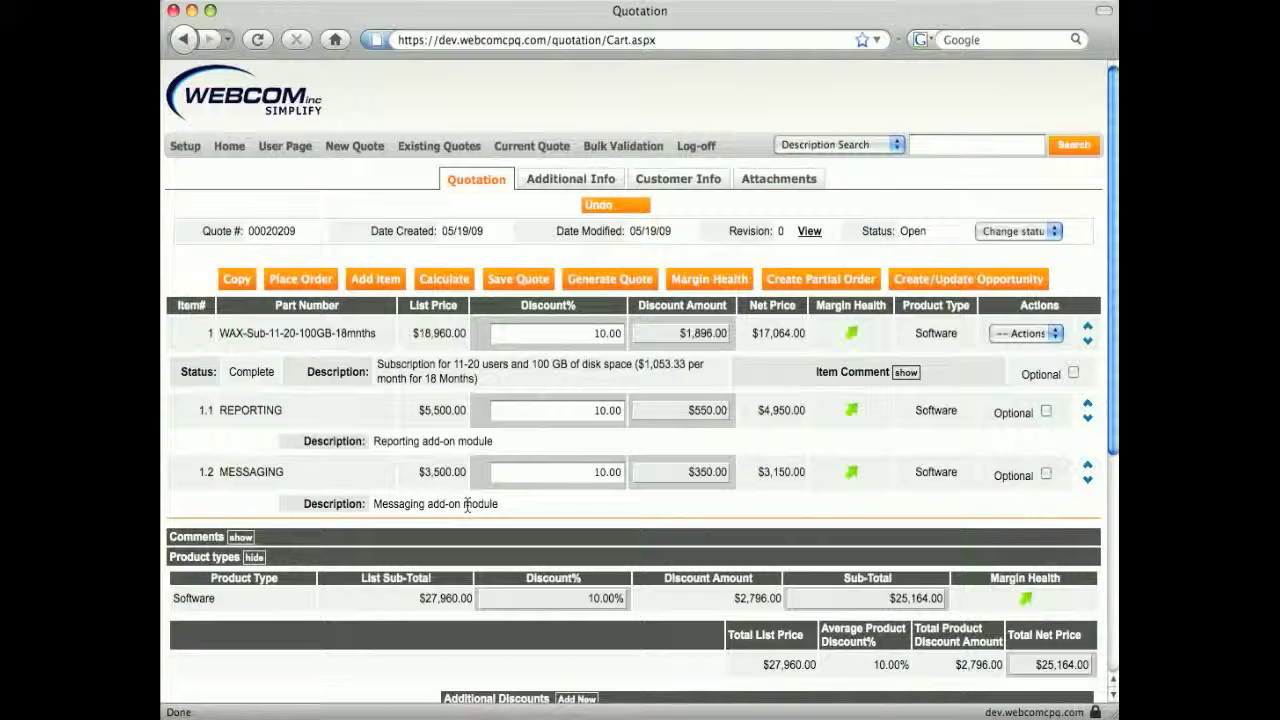